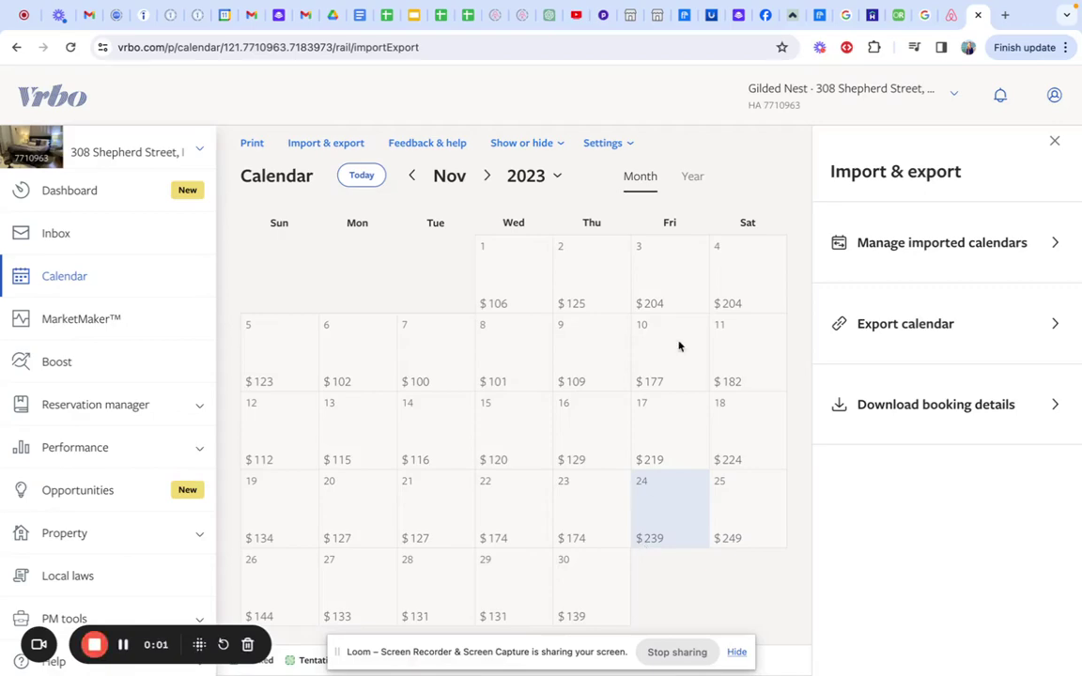
- Switch from Vrbo to the Airbnb multi-listing calendar for January 2024
left_click(953, 19)
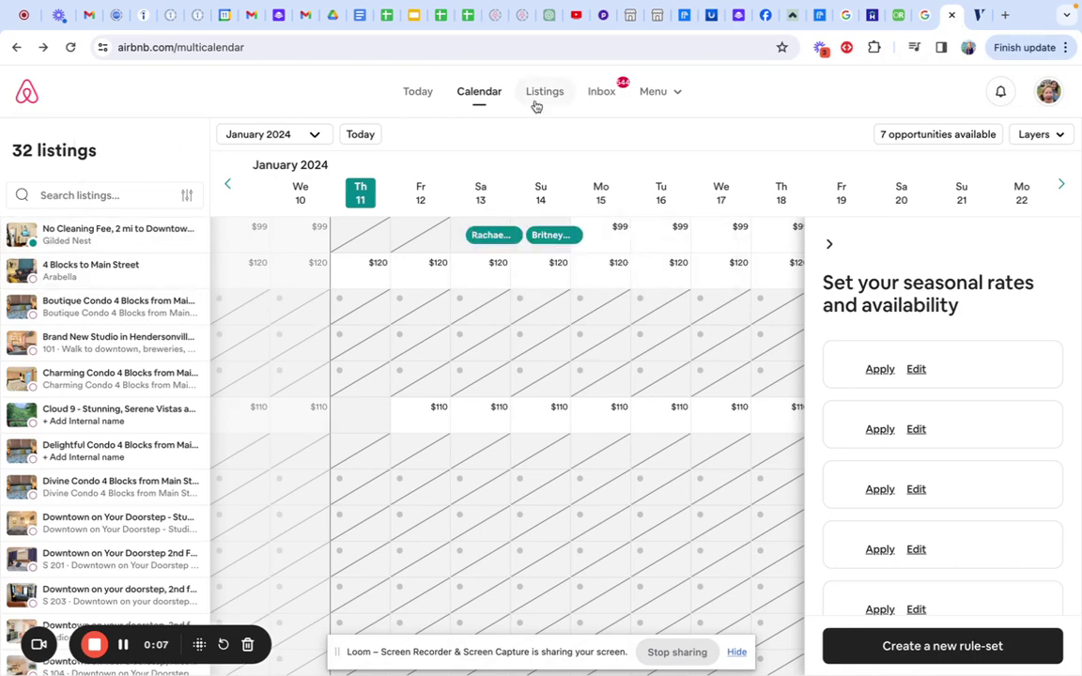
- Open the first listing's Availability settings and its Connect to another website page, then return to Vrbo
left_click(68, 234)
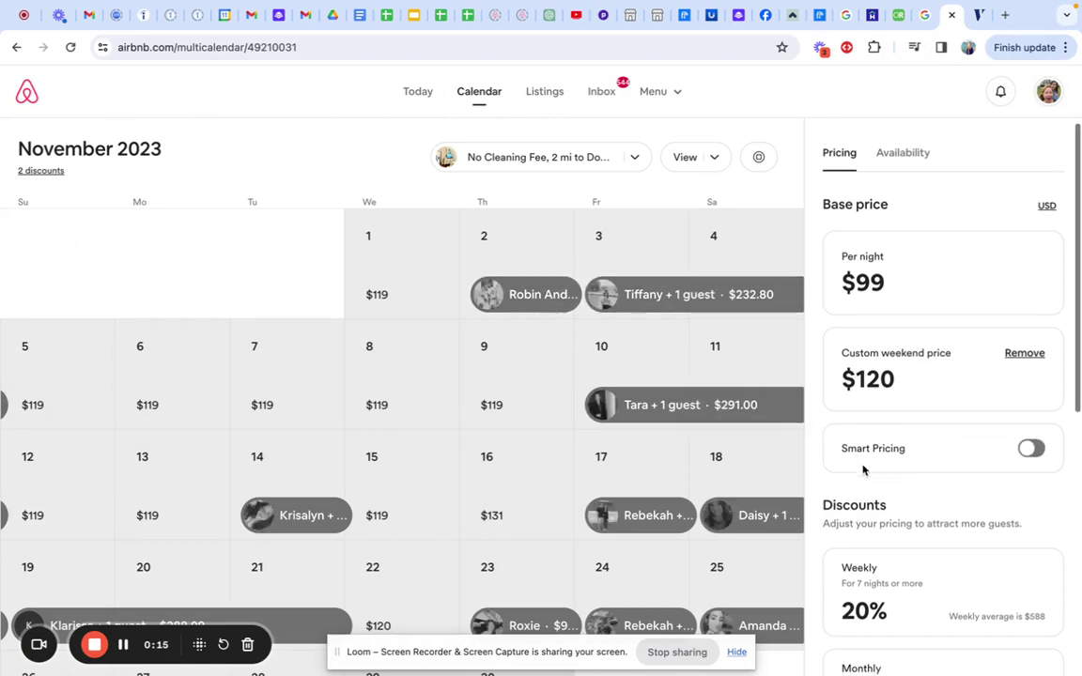
left_click(908, 163)
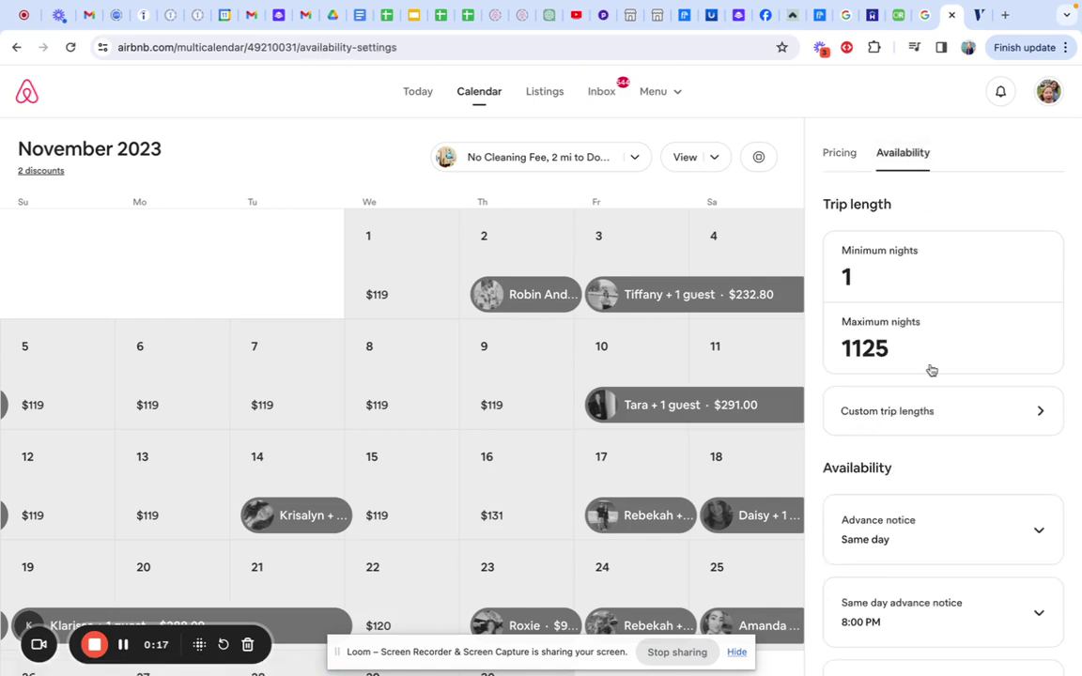
scroll(928, 368, "down", 2)
scroll(928, 368, "down", 3)
scroll(930, 370, "down", 3)
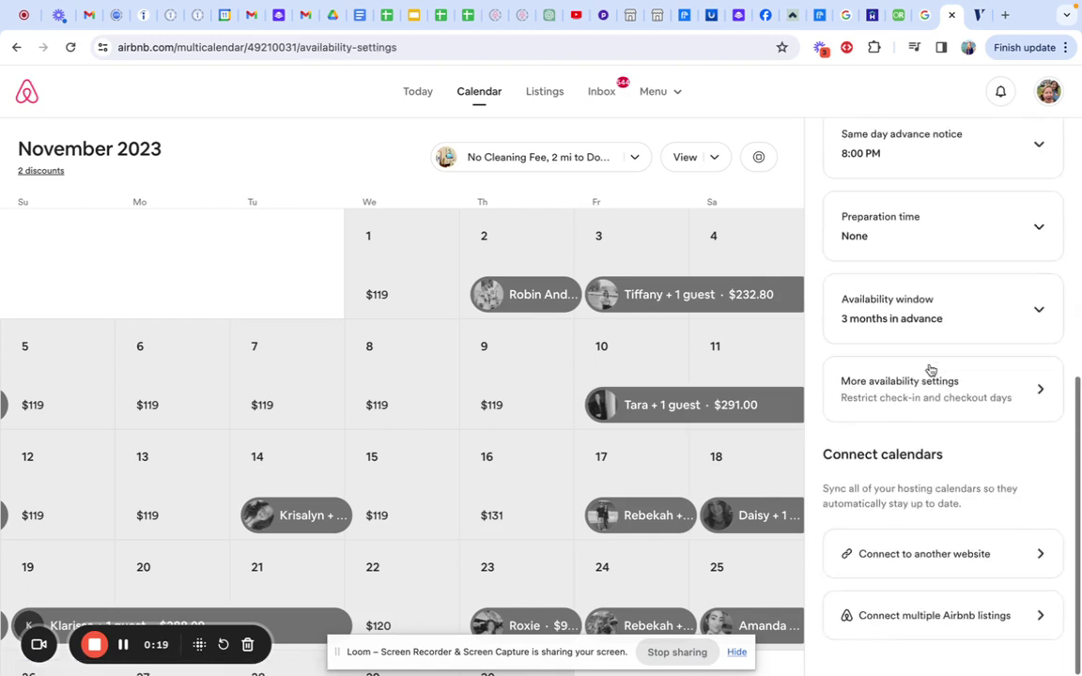
left_click(939, 556)
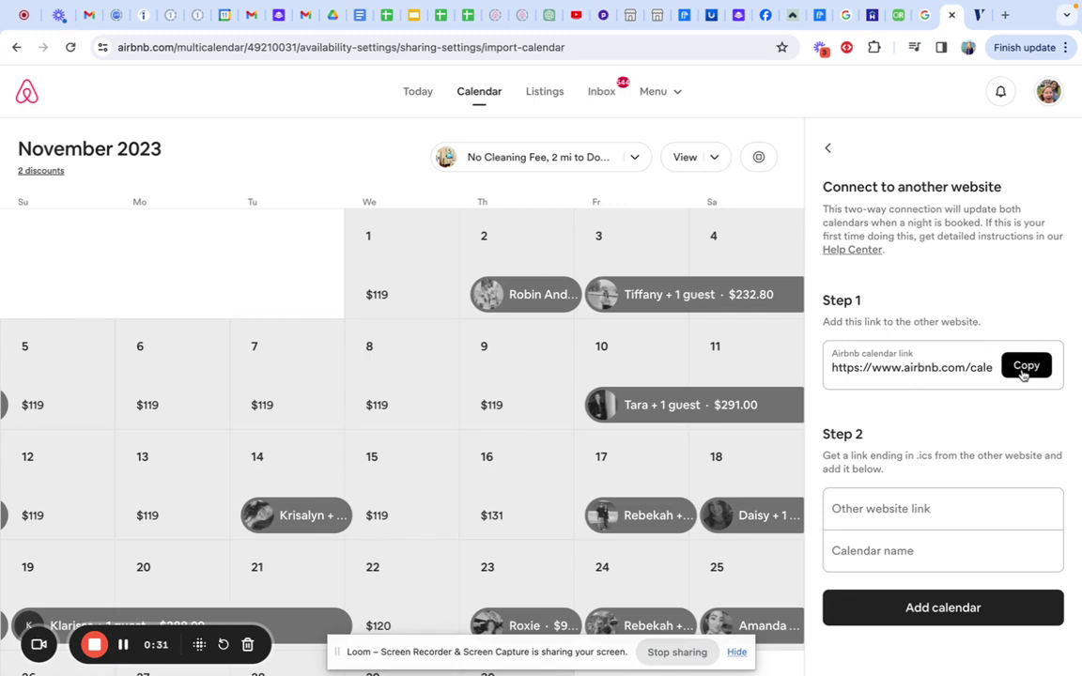
left_click(974, 19)
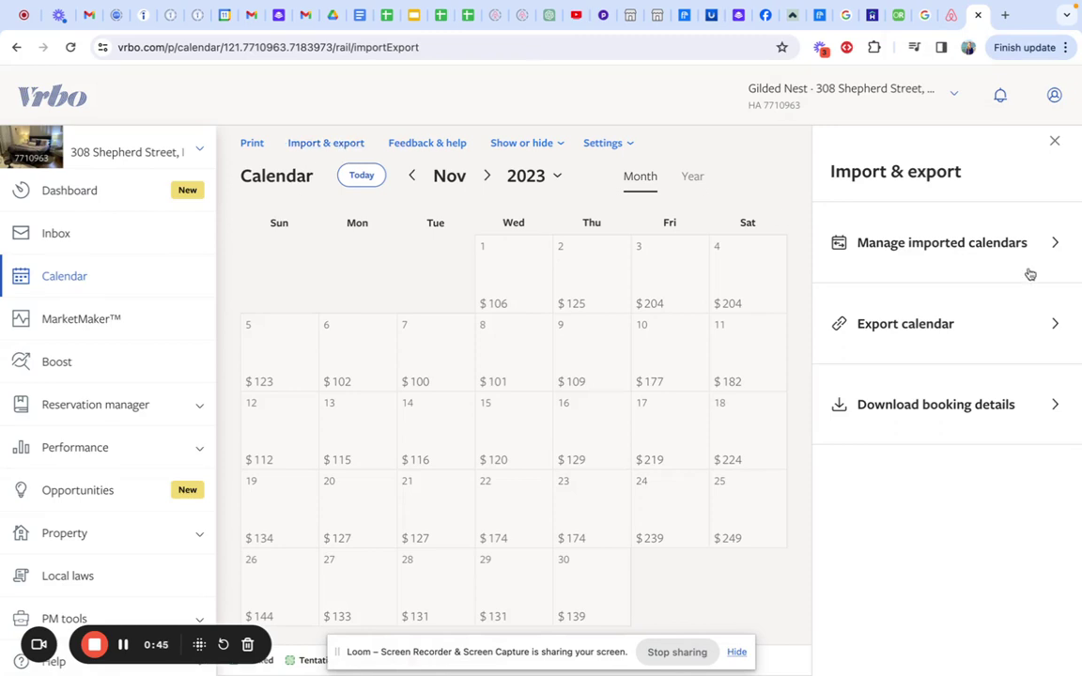
left_click(931, 246)
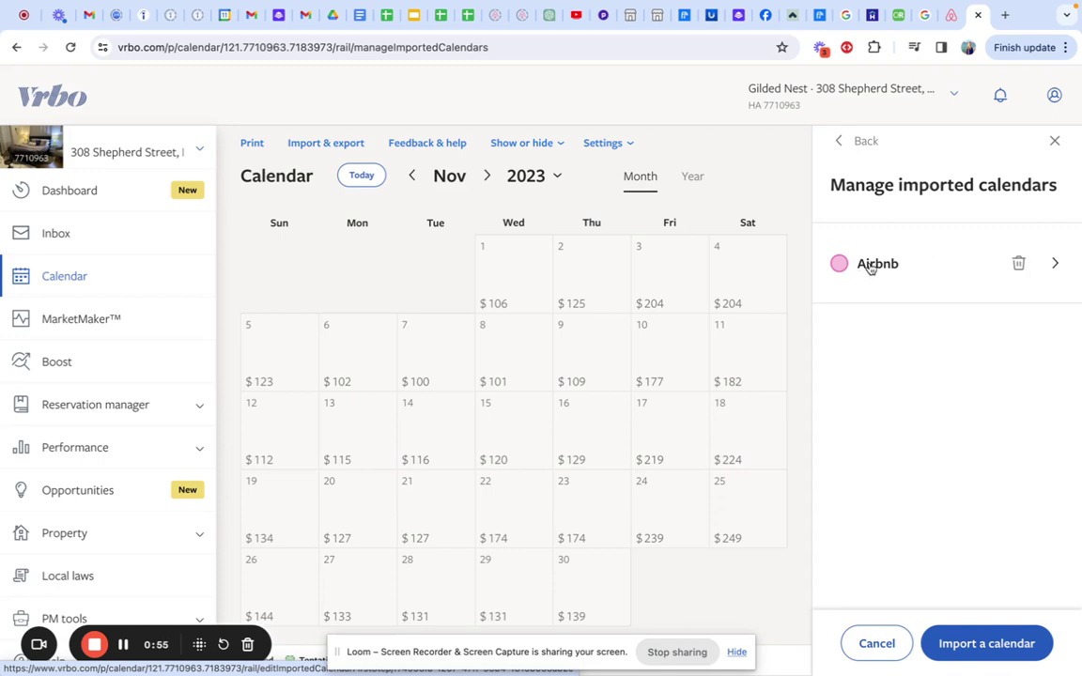
left_click(870, 266)
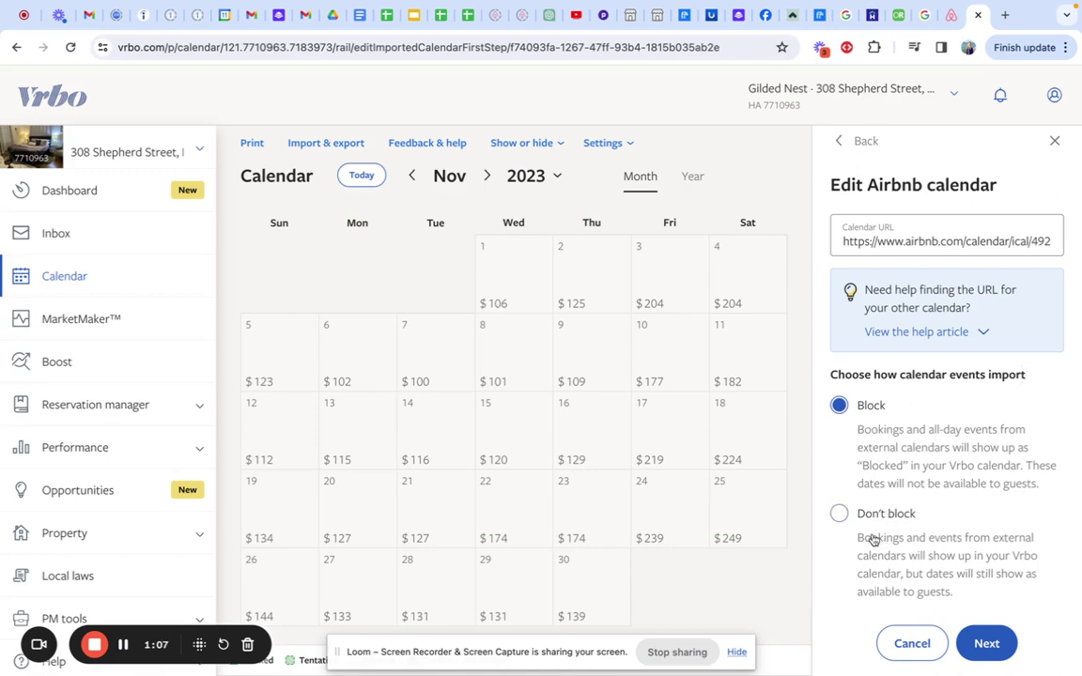
left_click(985, 643)
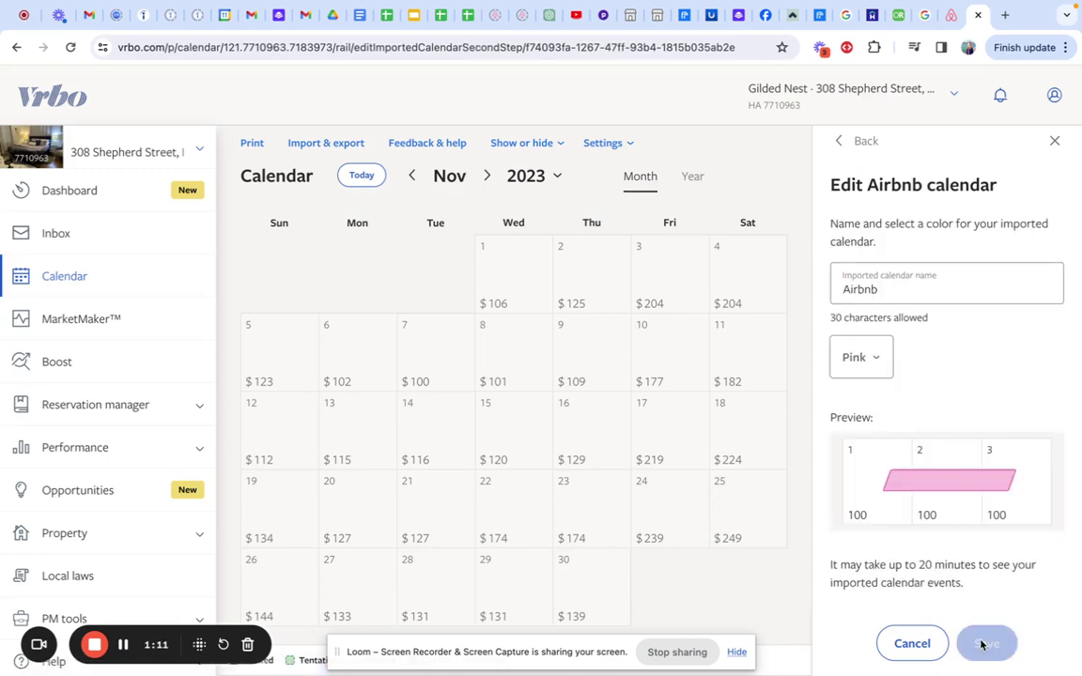
left_click(862, 367)
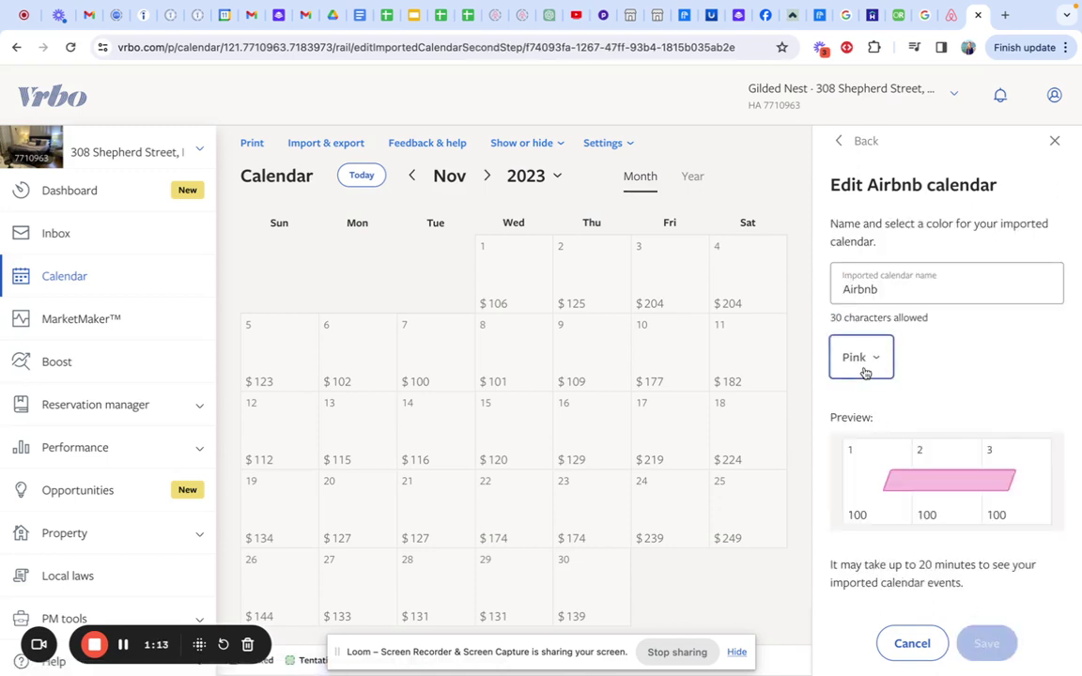
left_click(888, 434)
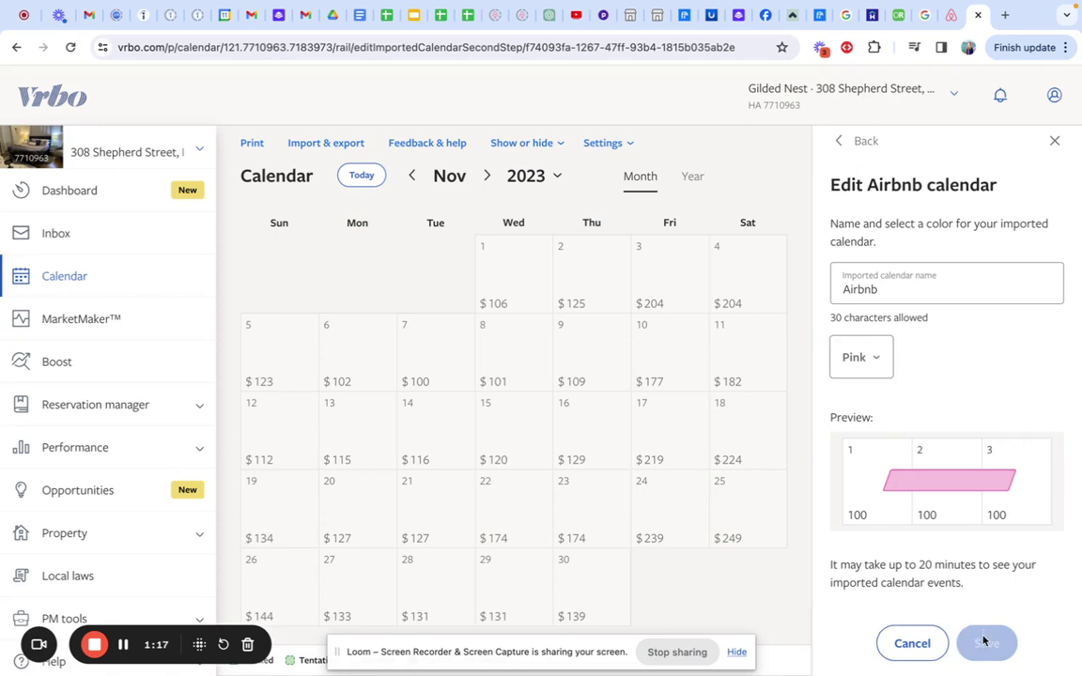
scroll(972, 427, "down", 1)
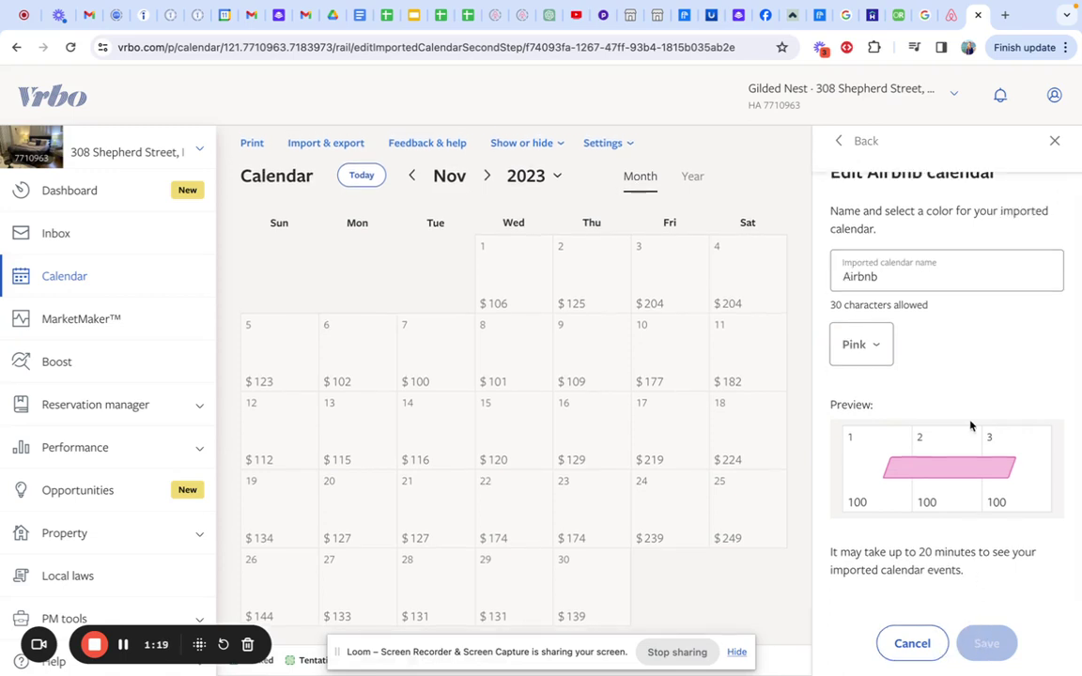
left_click(843, 143)
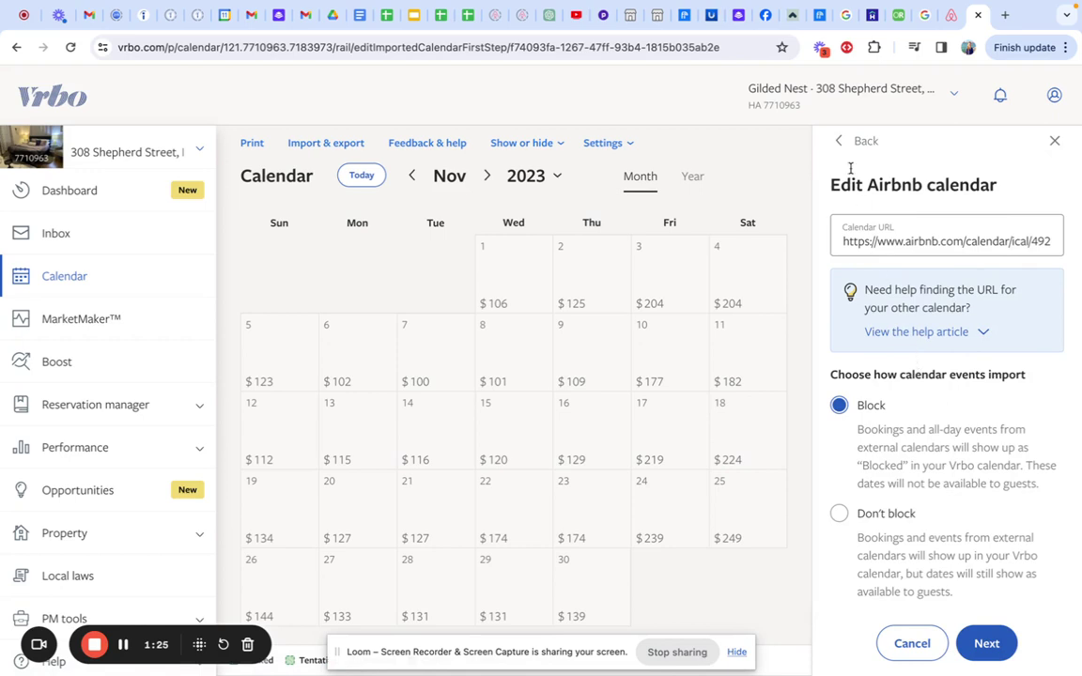
left_click(842, 142)
left_click(842, 143)
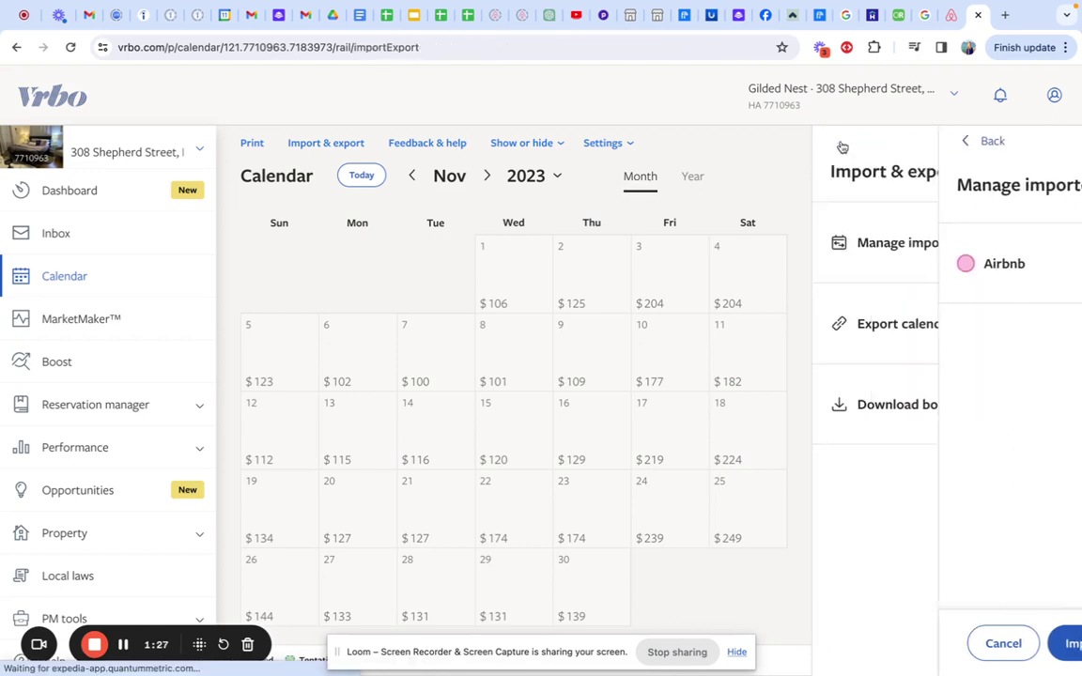
left_click(896, 328)
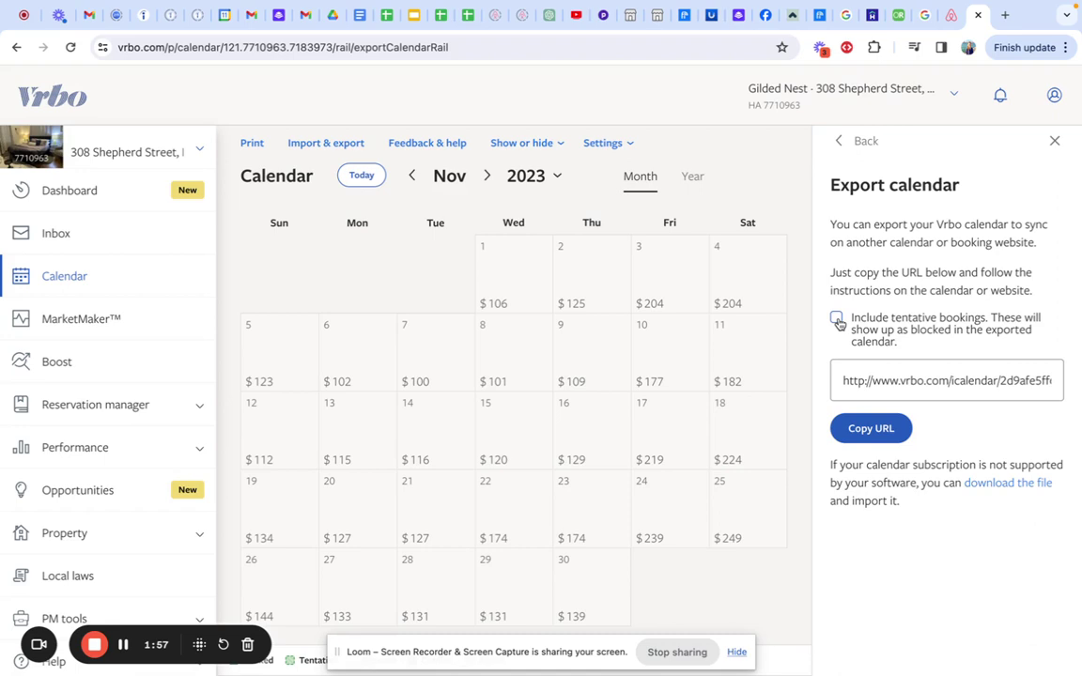
left_click(837, 321)
left_click(837, 320)
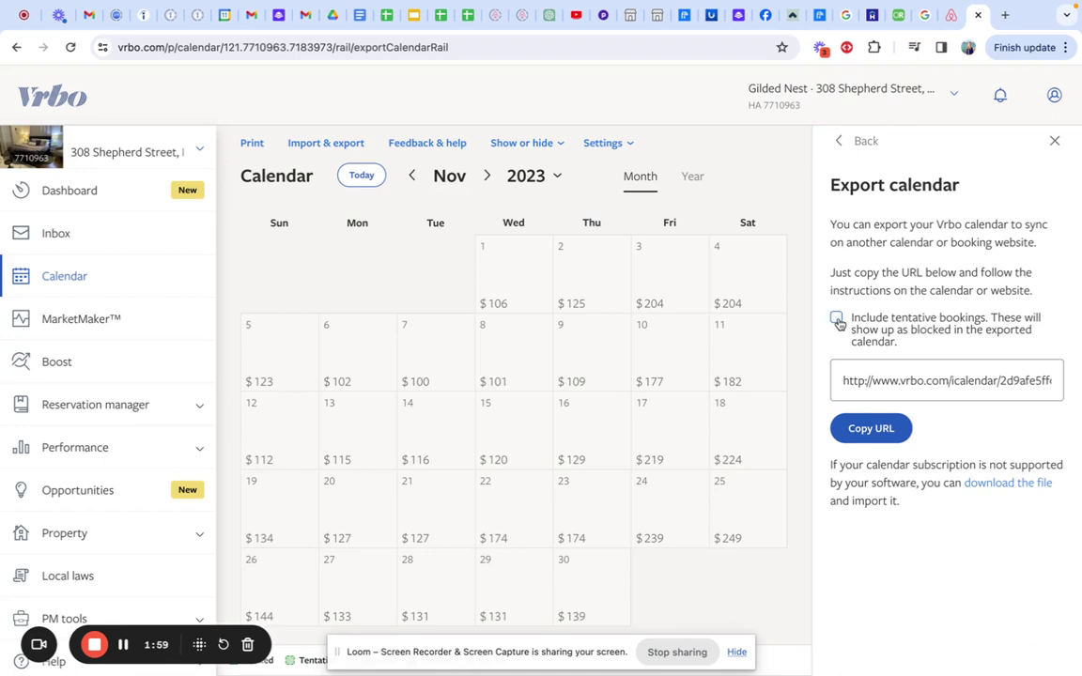
left_click(866, 434)
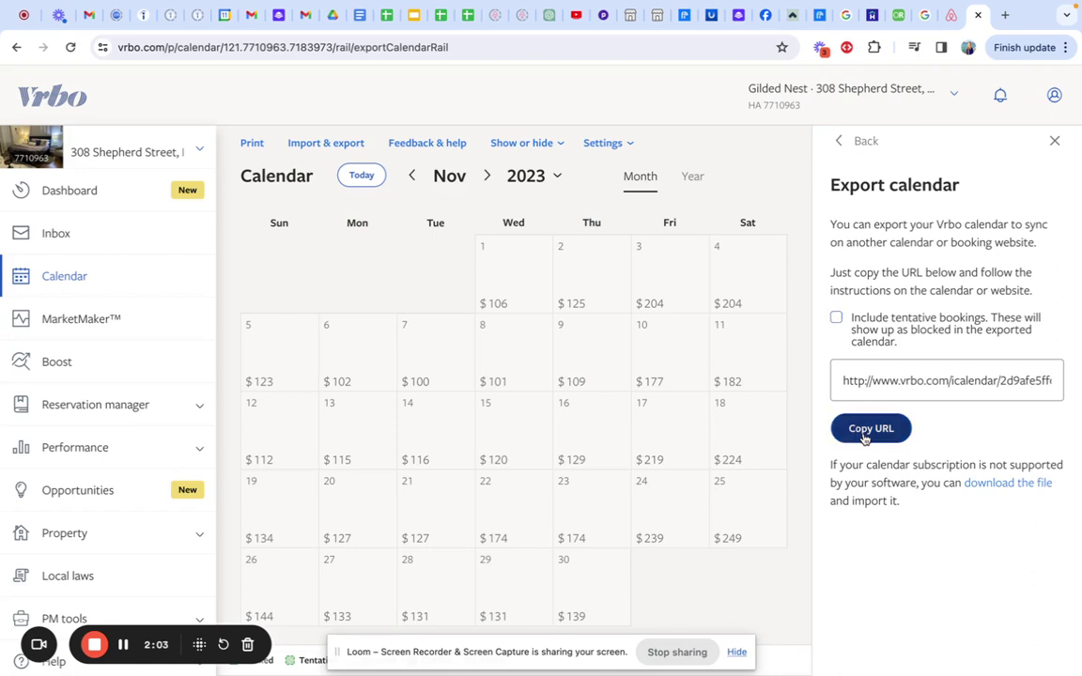
left_click(864, 434)
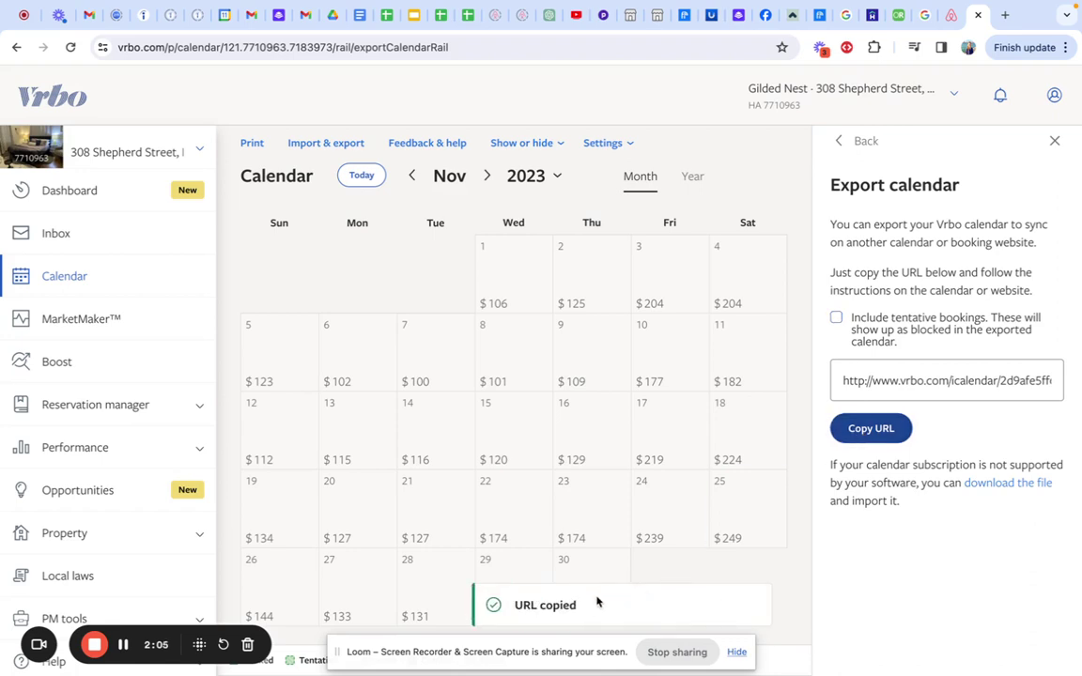
left_click(952, 15)
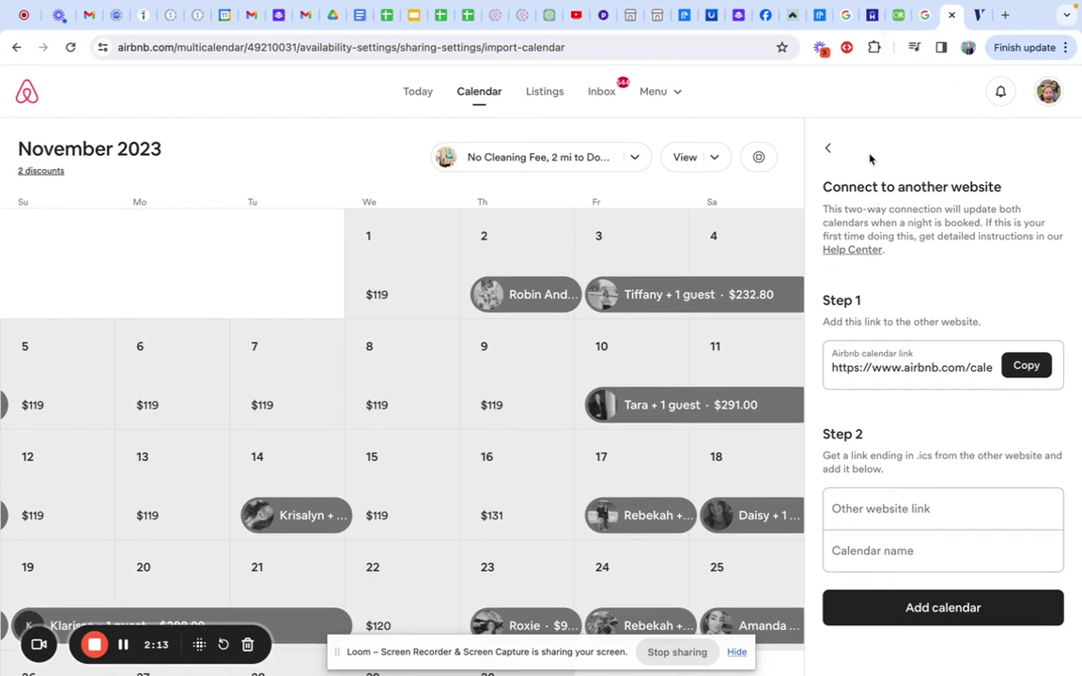
left_click(829, 149)
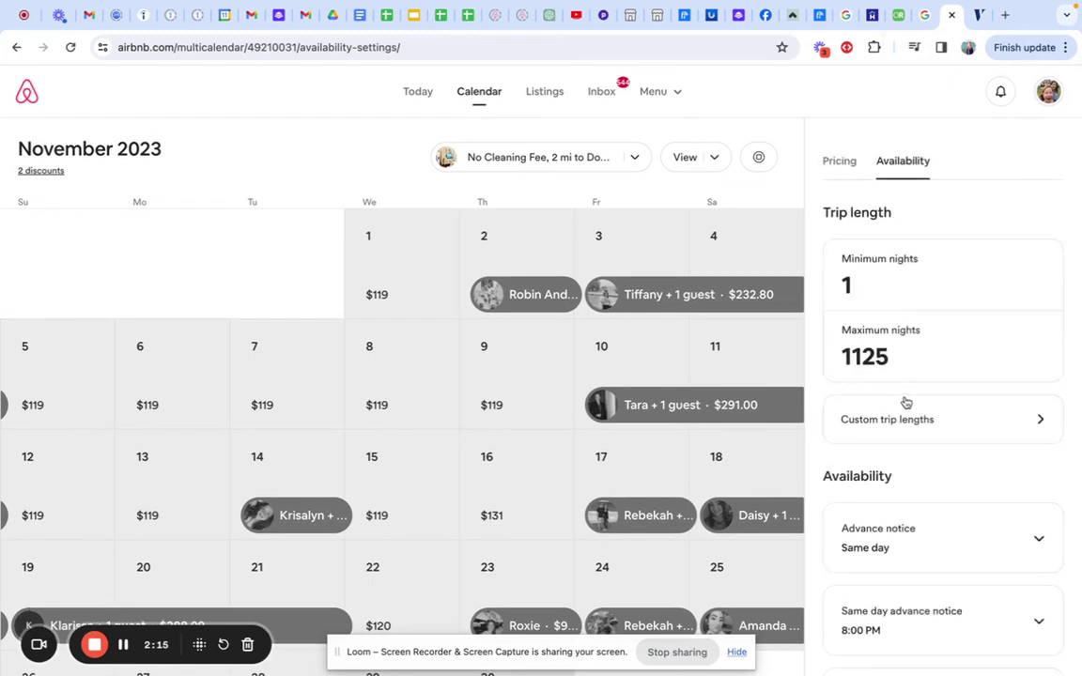
scroll(907, 404, "down", 3)
scroll(904, 413, "down", 2)
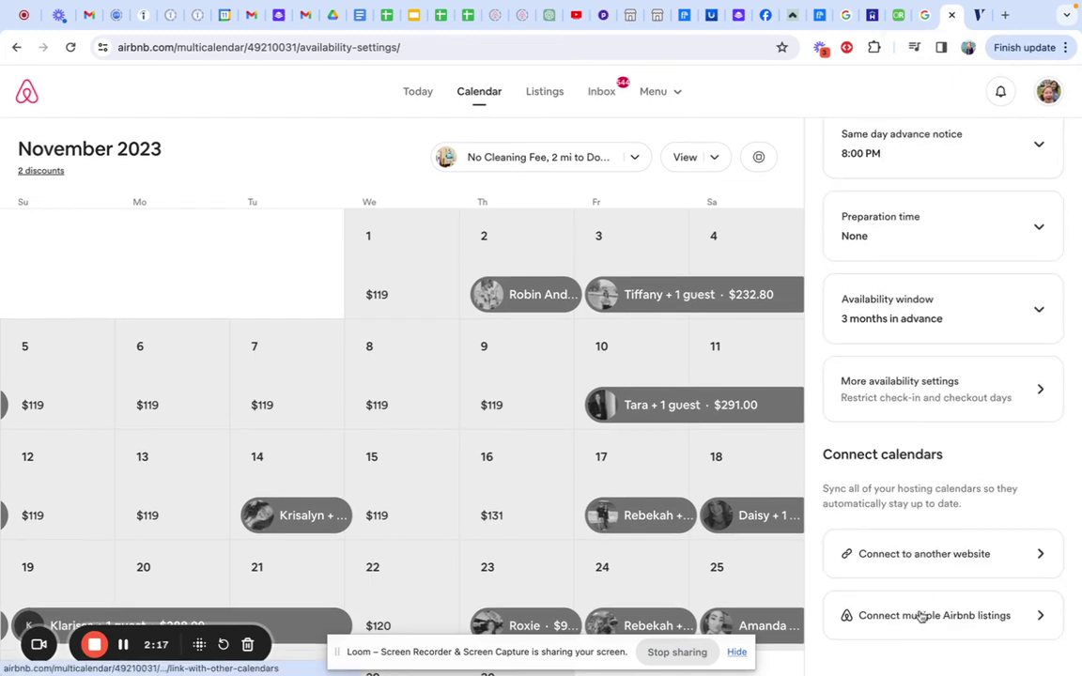
left_click(903, 555)
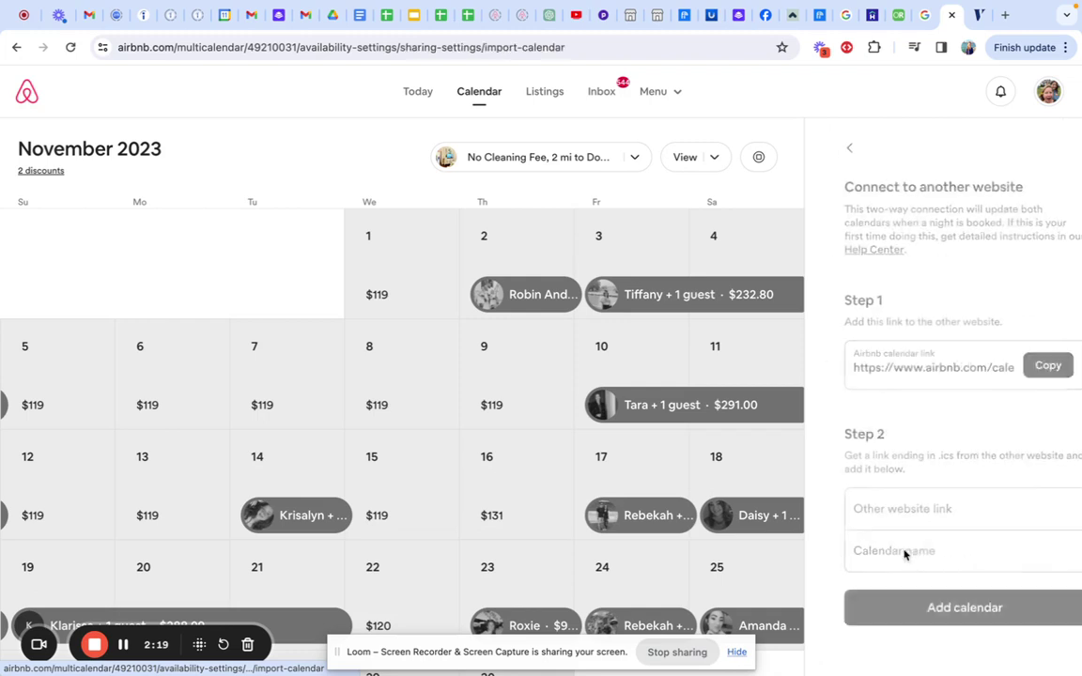
left_click(881, 509)
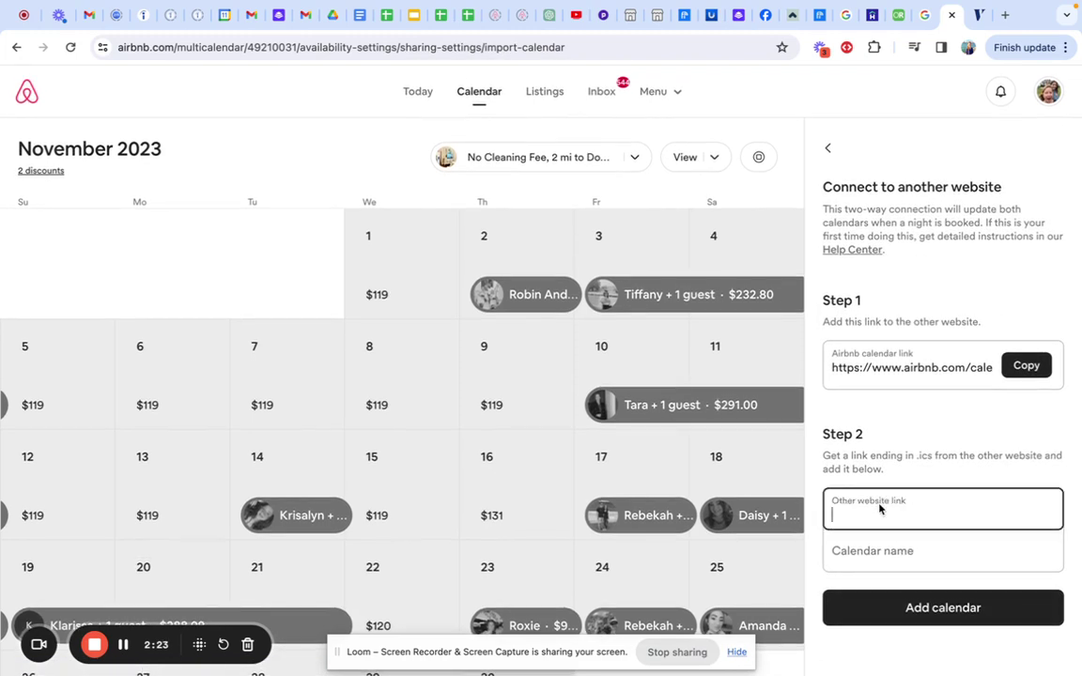
- Paste the Vrbo export link as Other website link, name the calendar 'Vrbo', and add it
key("ctrl+v")
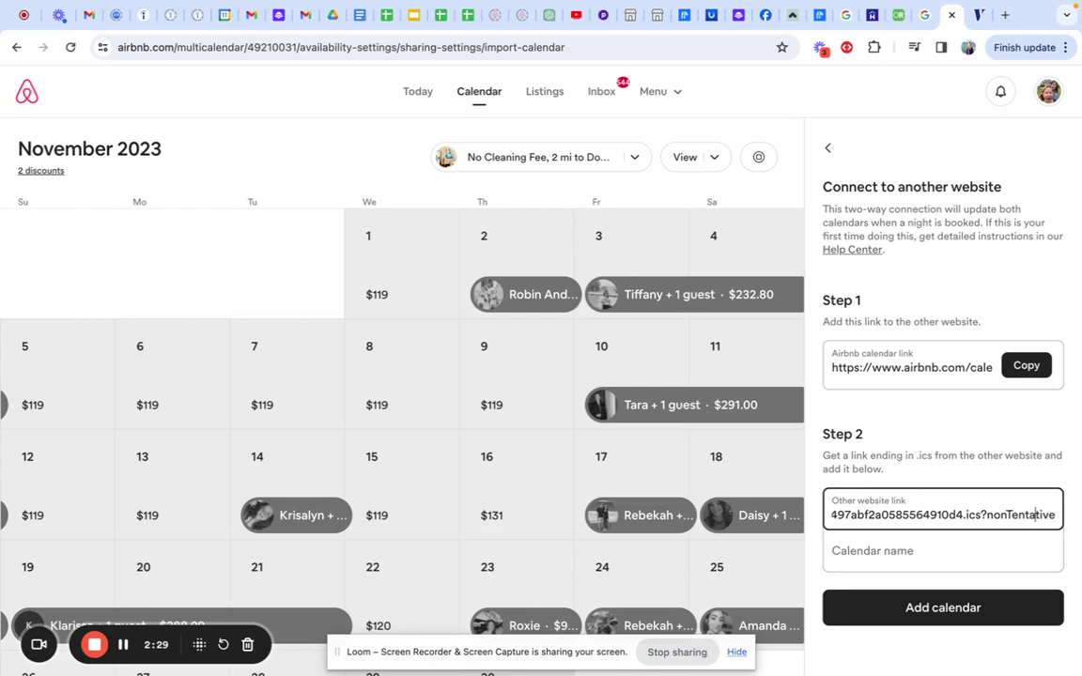
left_click(899, 550)
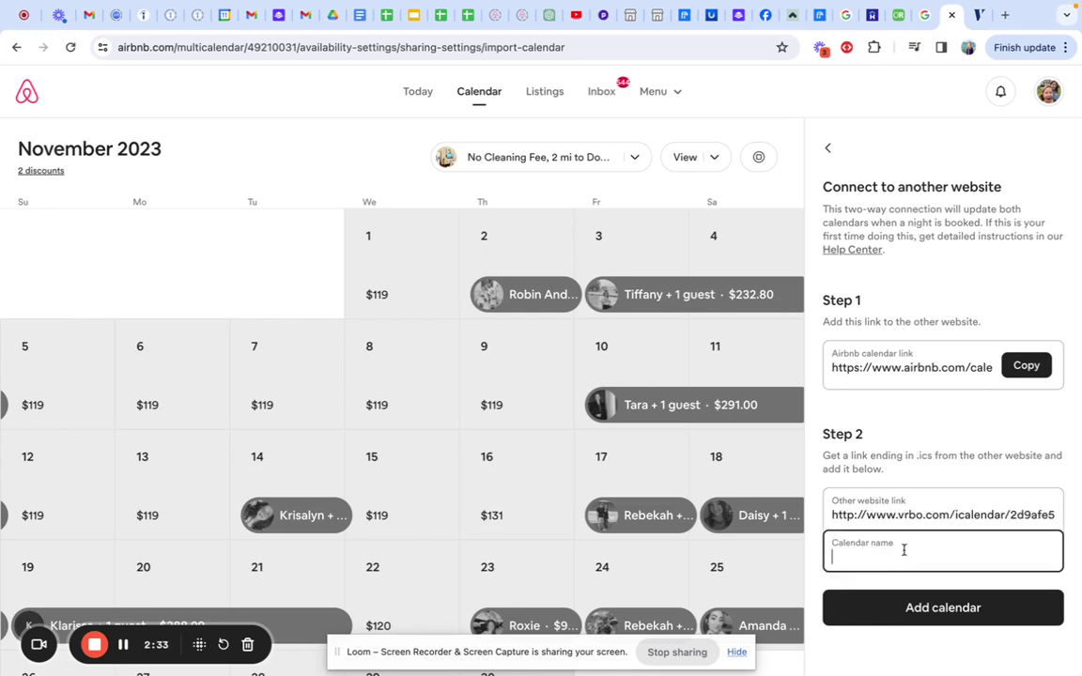
type("Vrbo")
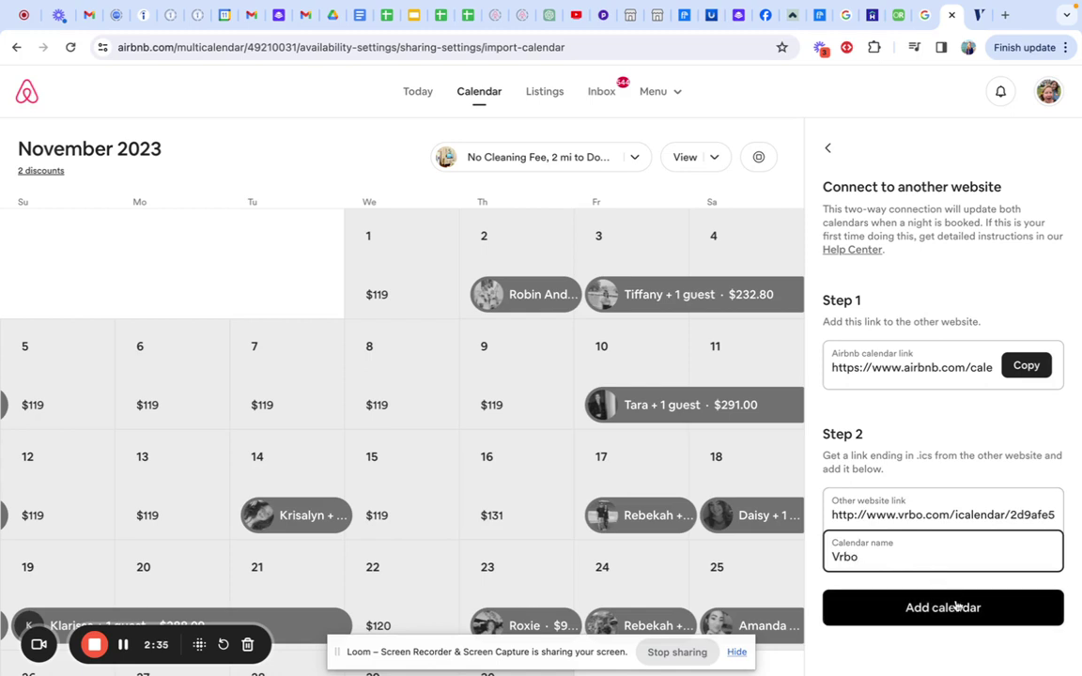
left_click(955, 614)
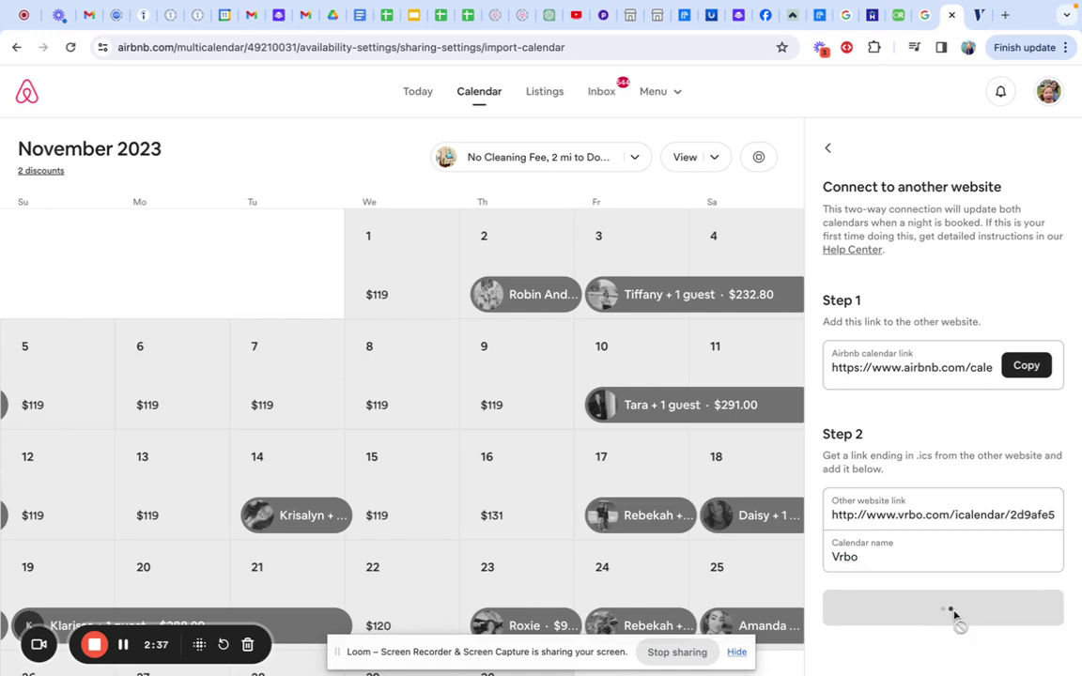